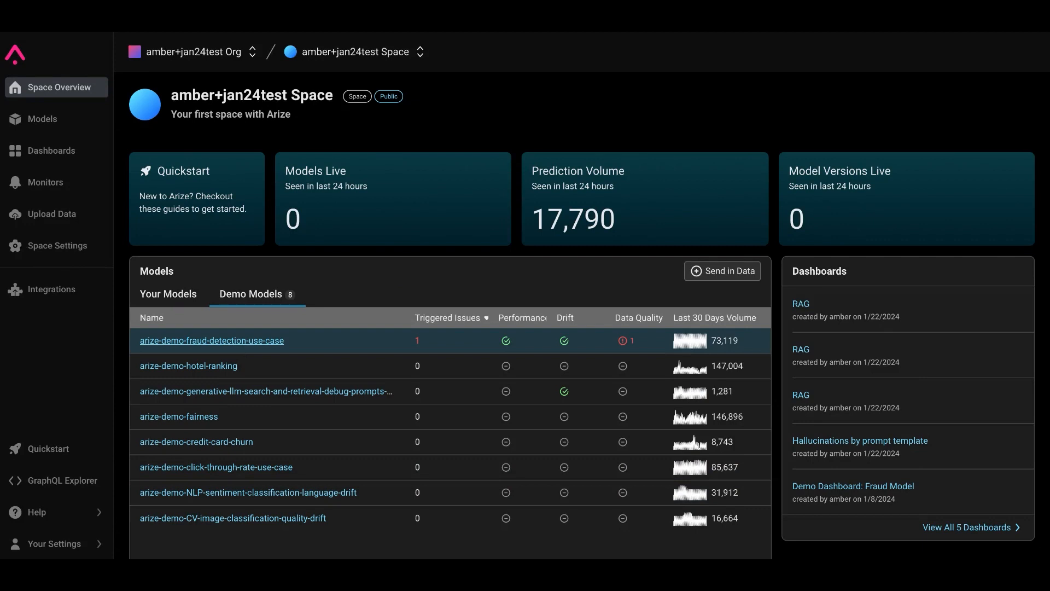
Step: Open the arize-demo-credit-card-churn model and go to its performance tracing view
scroll(272, 425, "down", 1)
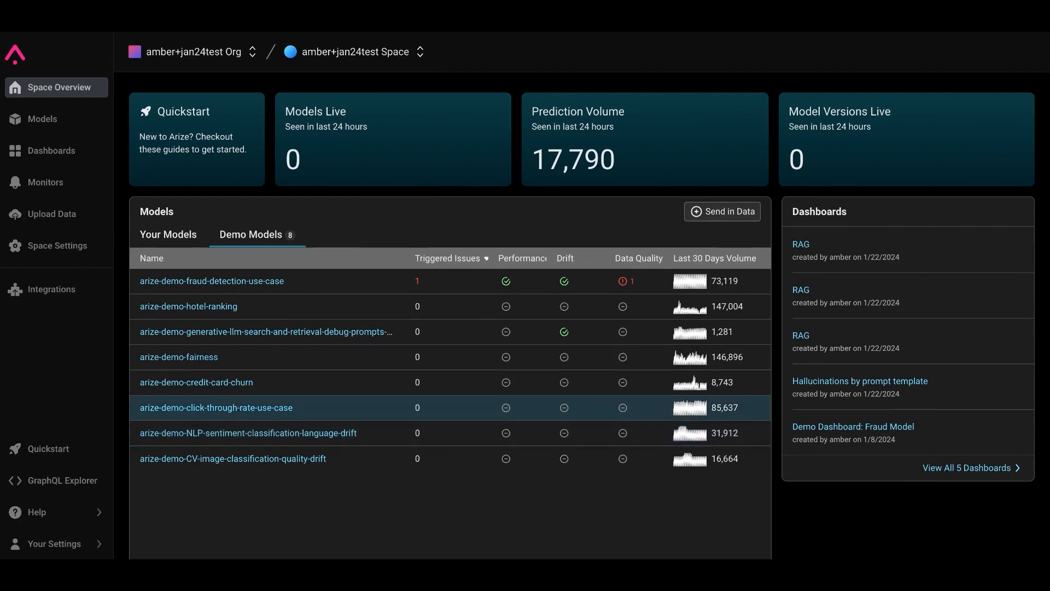
left_click(233, 383)
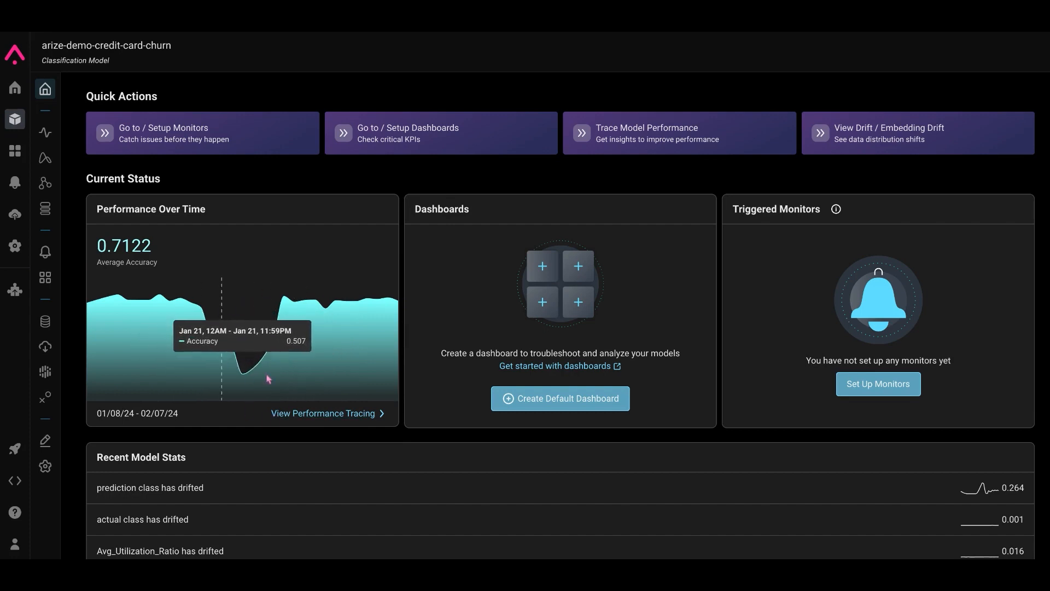
left_click(311, 412)
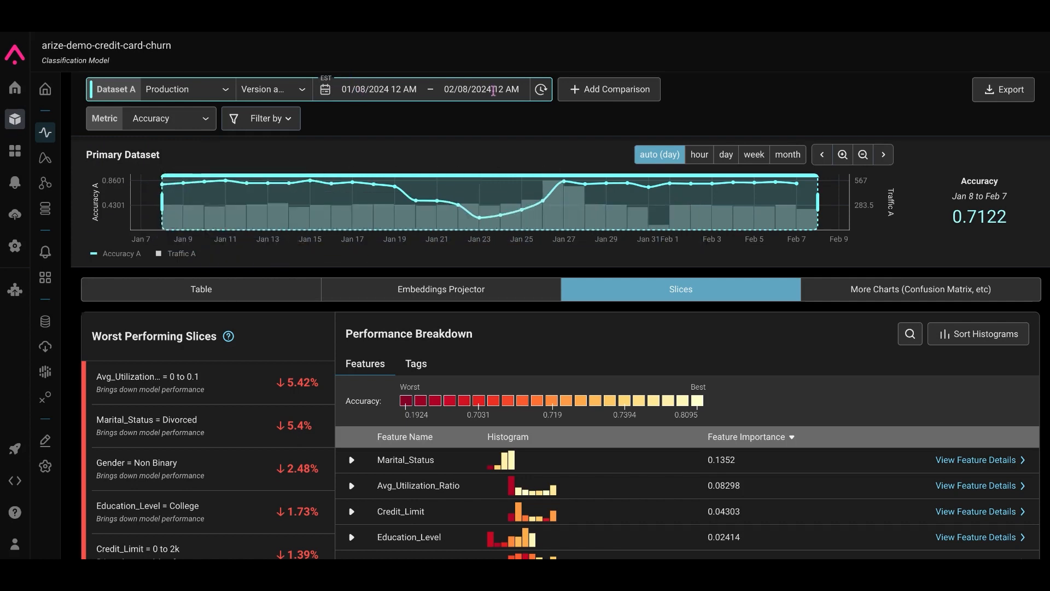
Step: Narrow the primary dataset chart selection to the accuracy dip from Jan 20 to Jan 25
left_click(180, 129)
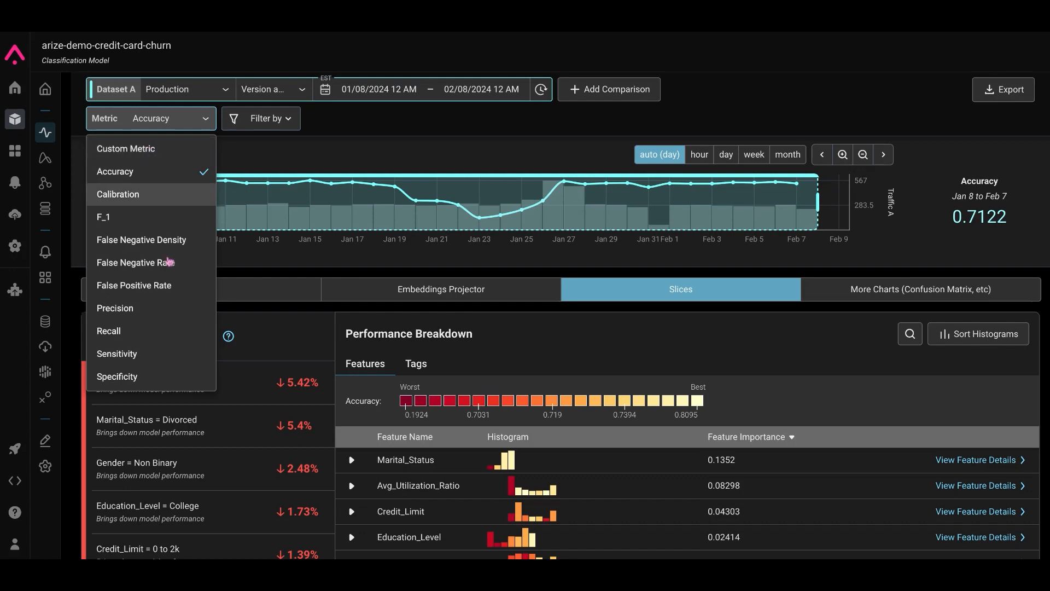
left_click(327, 152)
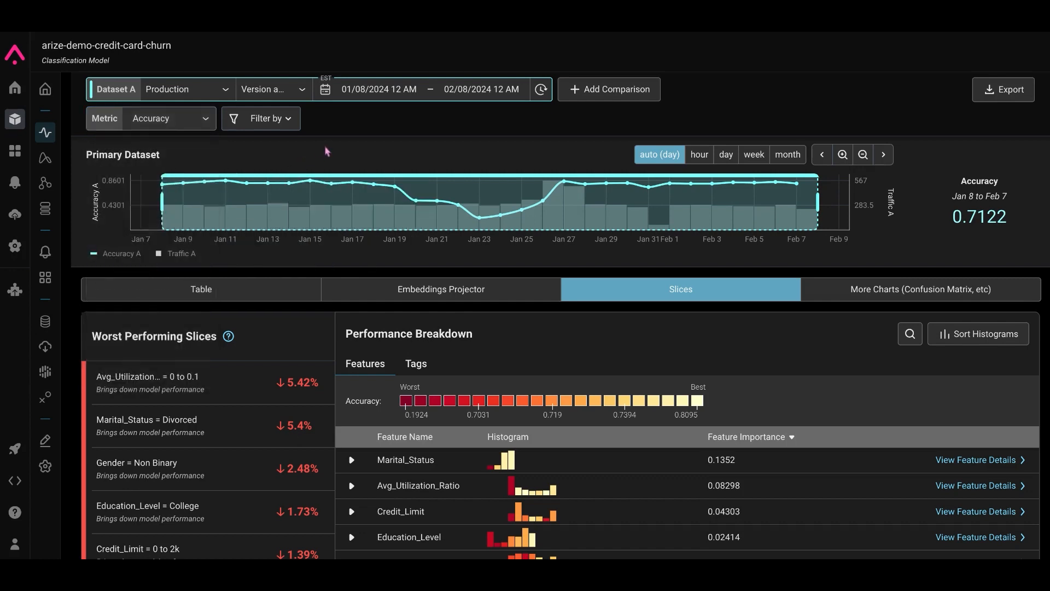
left_click_drag(413, 188, 476, 191)
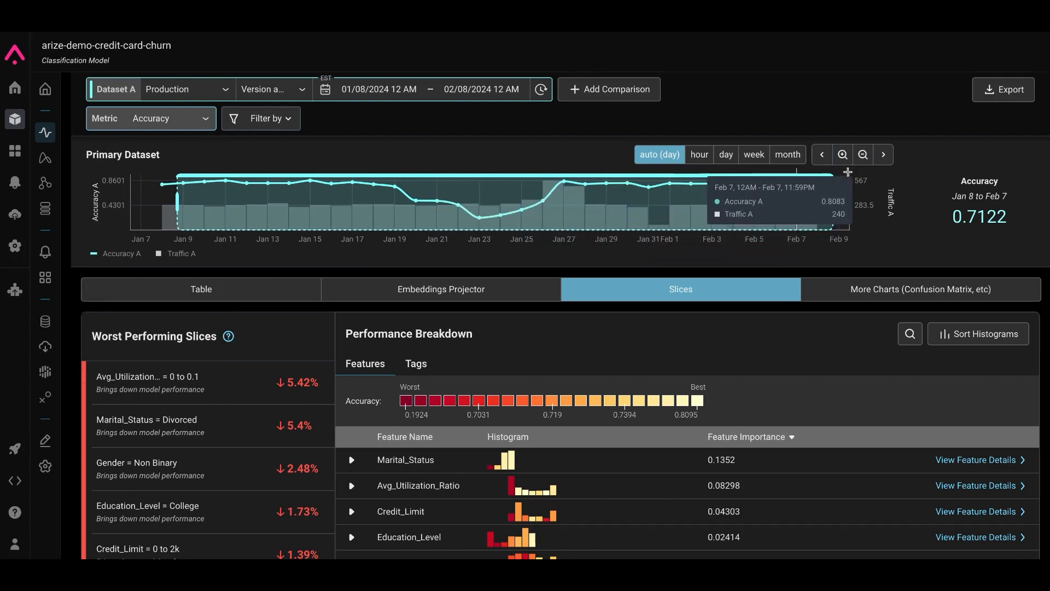
left_click_drag(833, 204, 532, 204)
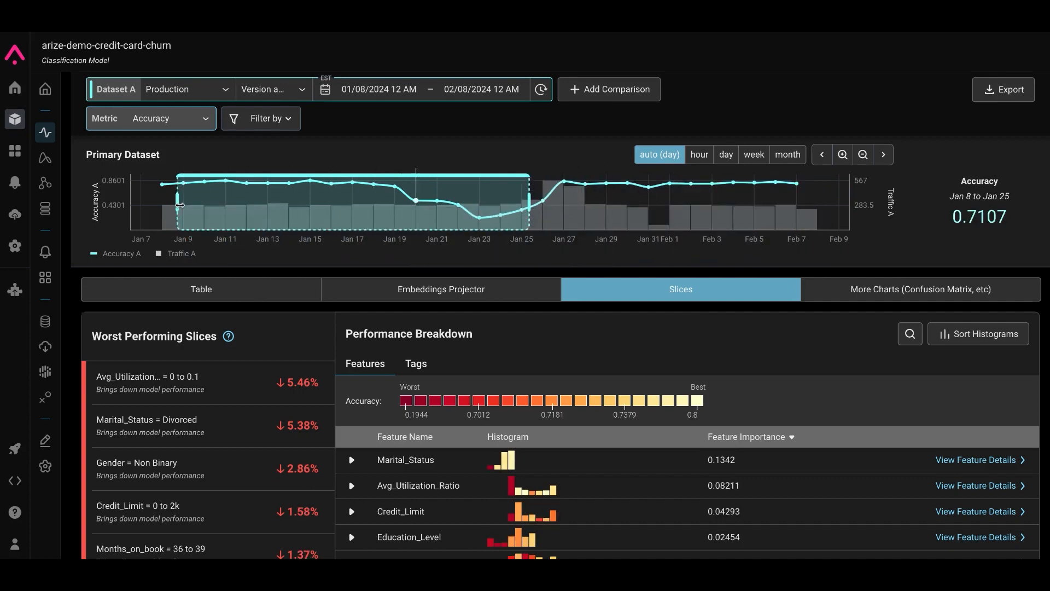
left_click_drag(177, 203, 436, 208)
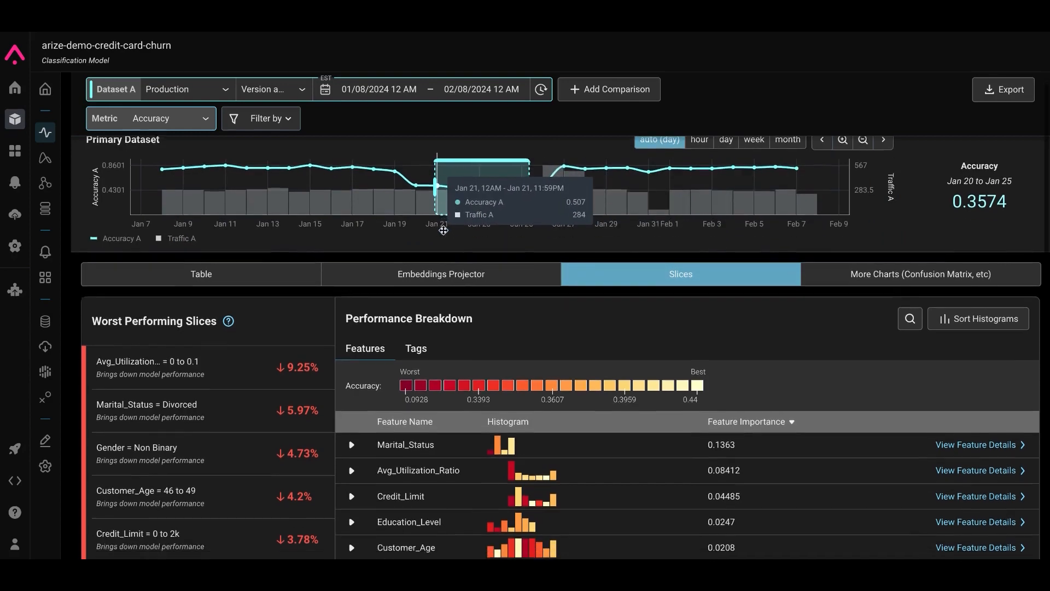
Step: Expand the Marital_Status feature in the performance breakdown to show its slice distribution
scroll(446, 235, "down", 2)
scroll(461, 312, "up", 2)
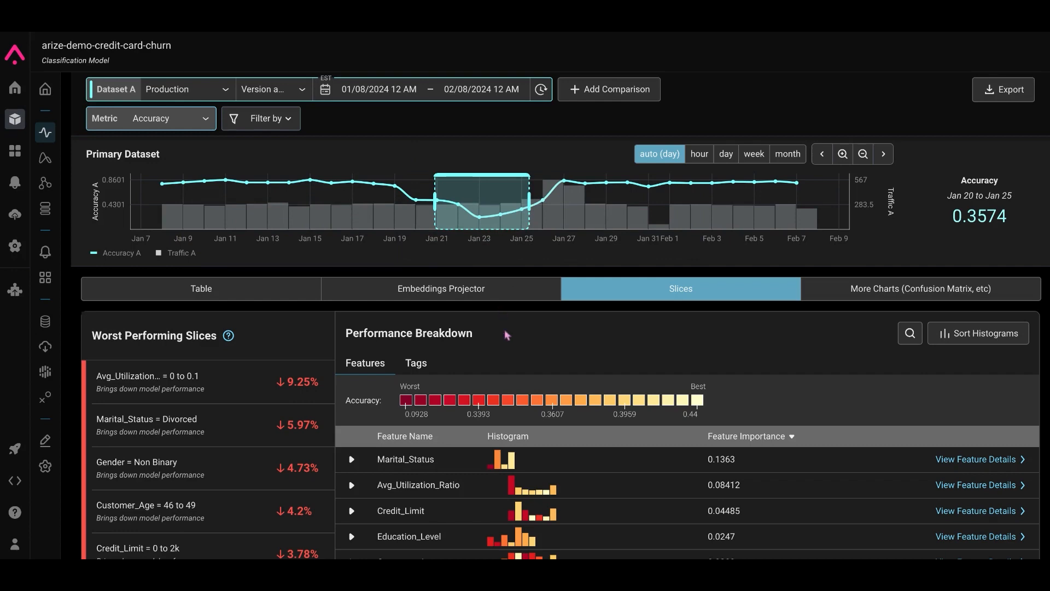
scroll(506, 341, "down", 2)
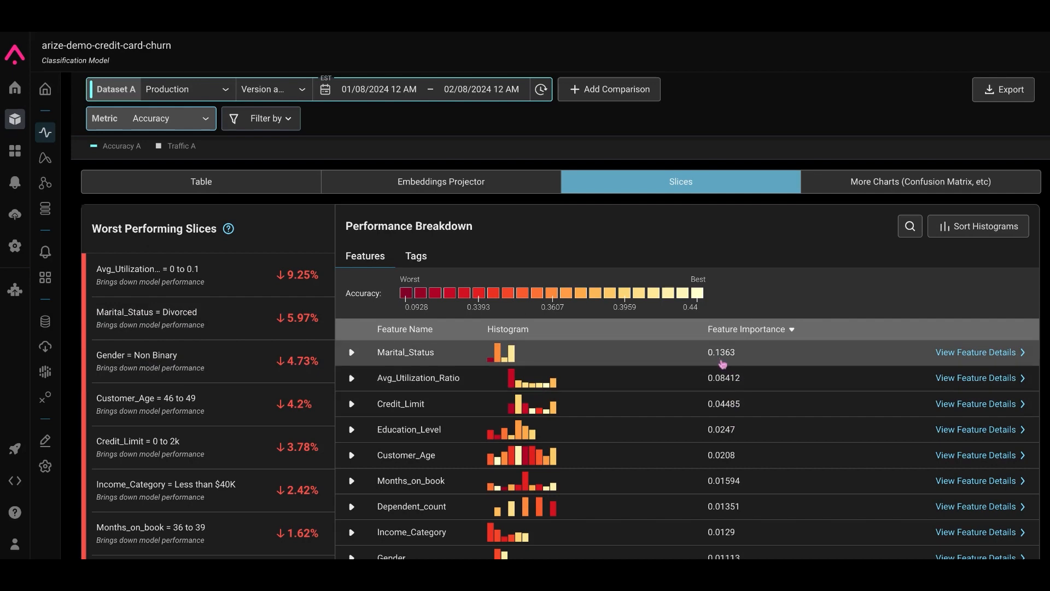
scroll(723, 363, "up", 2)
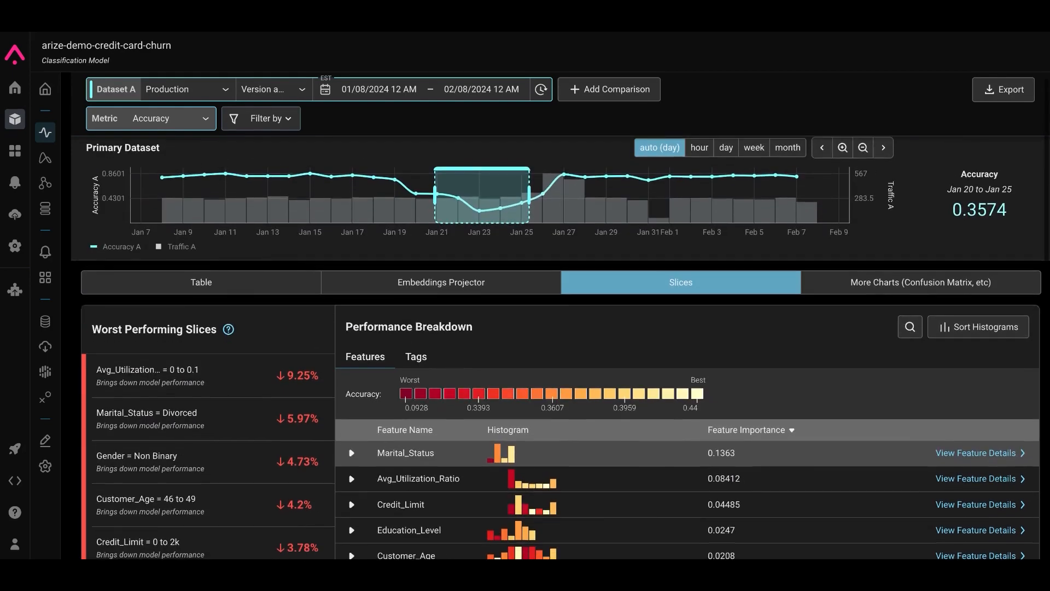
scroll(722, 364, "down", 1)
scroll(707, 364, "down", 1)
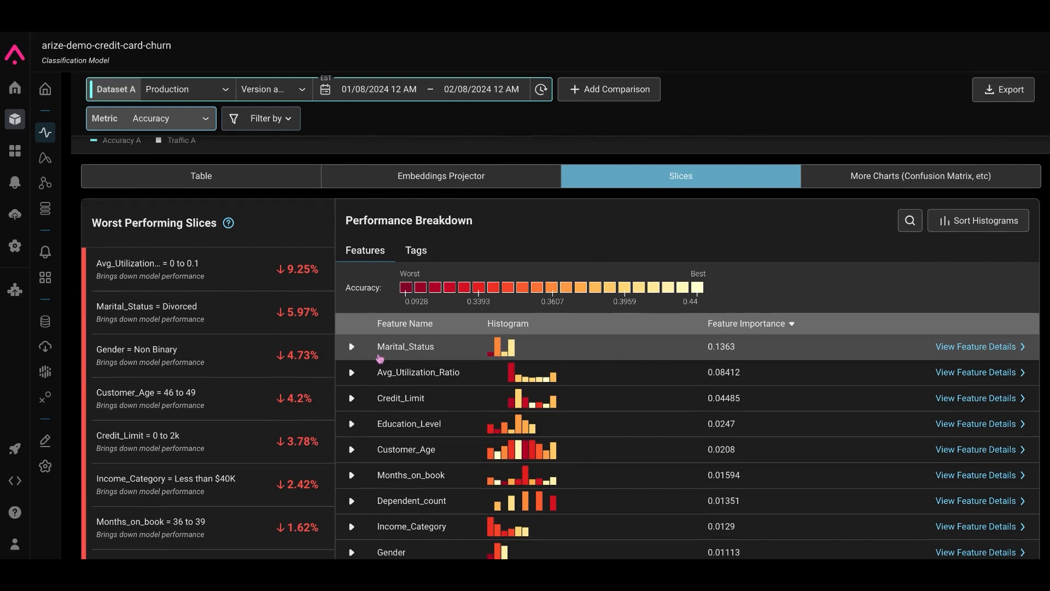
left_click(353, 349)
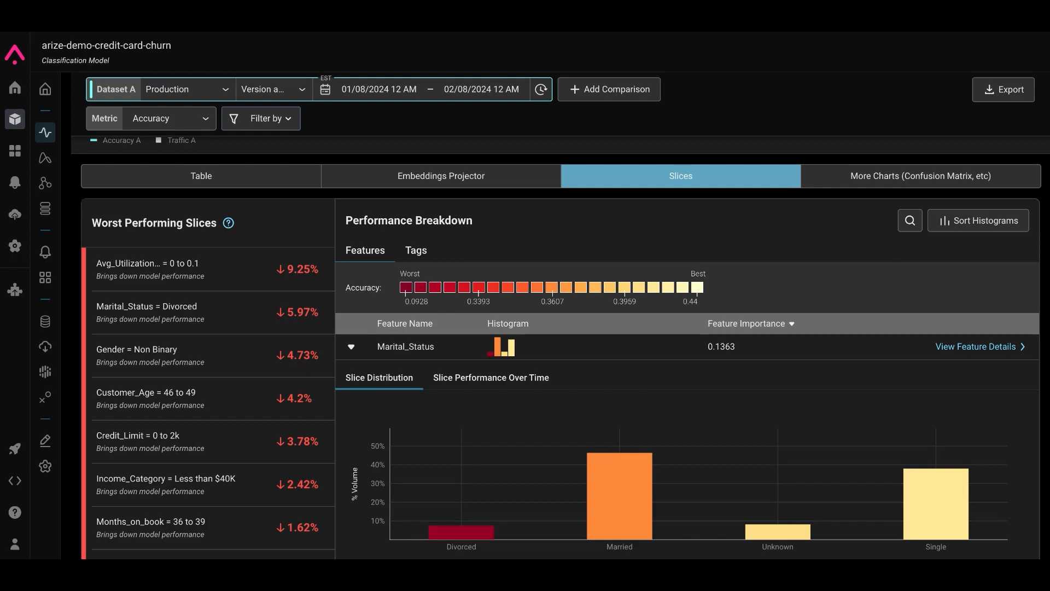
Step: Try excluding the Divorced Marital_Status slice as a filter and reset the filters again
scroll(463, 422, "down", 1)
mouse_move(459, 372)
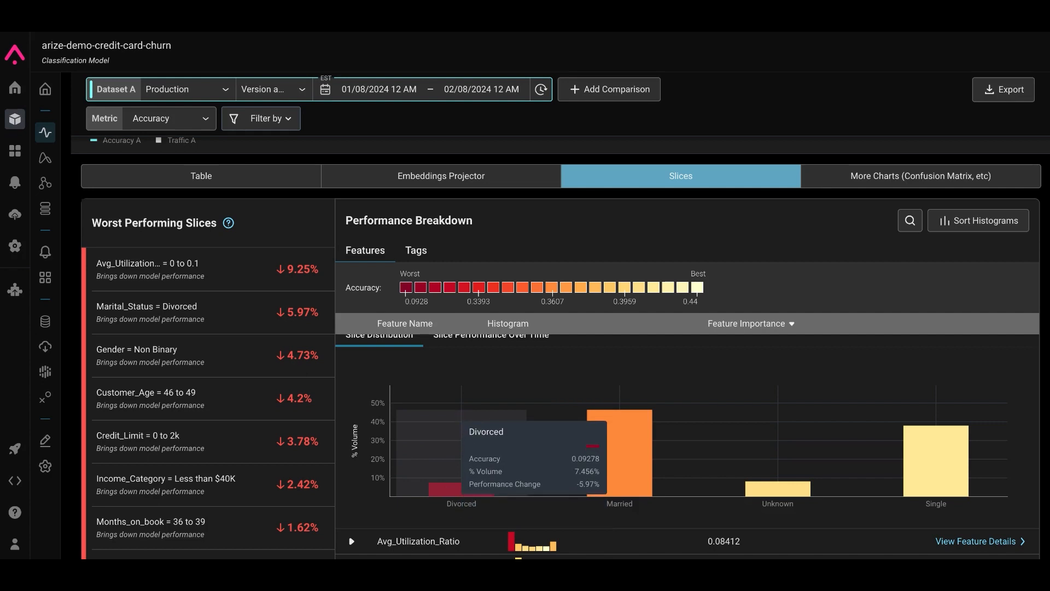
mouse_move(948, 461)
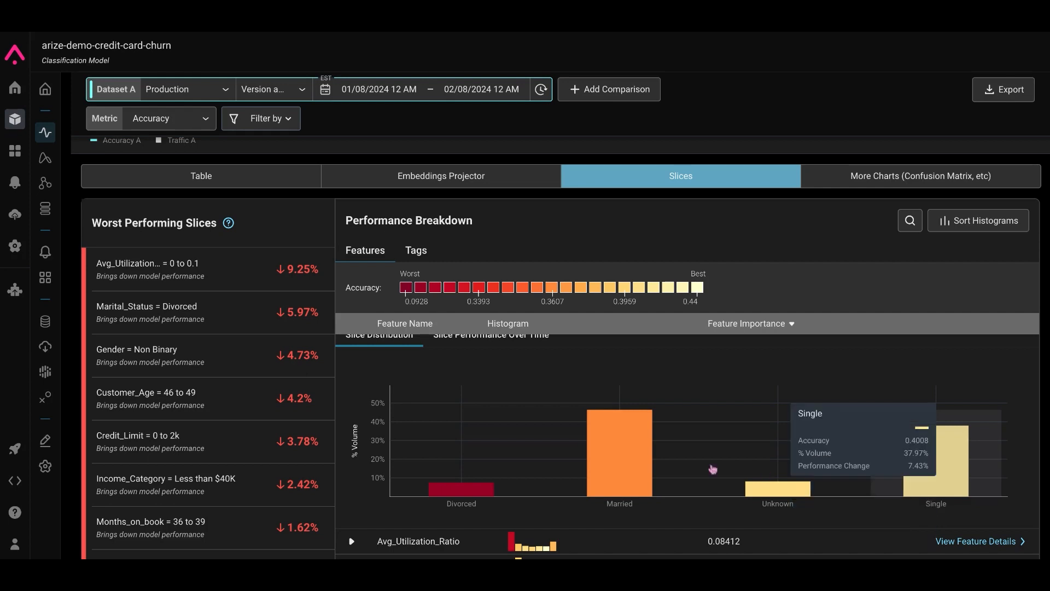
mouse_move(639, 458)
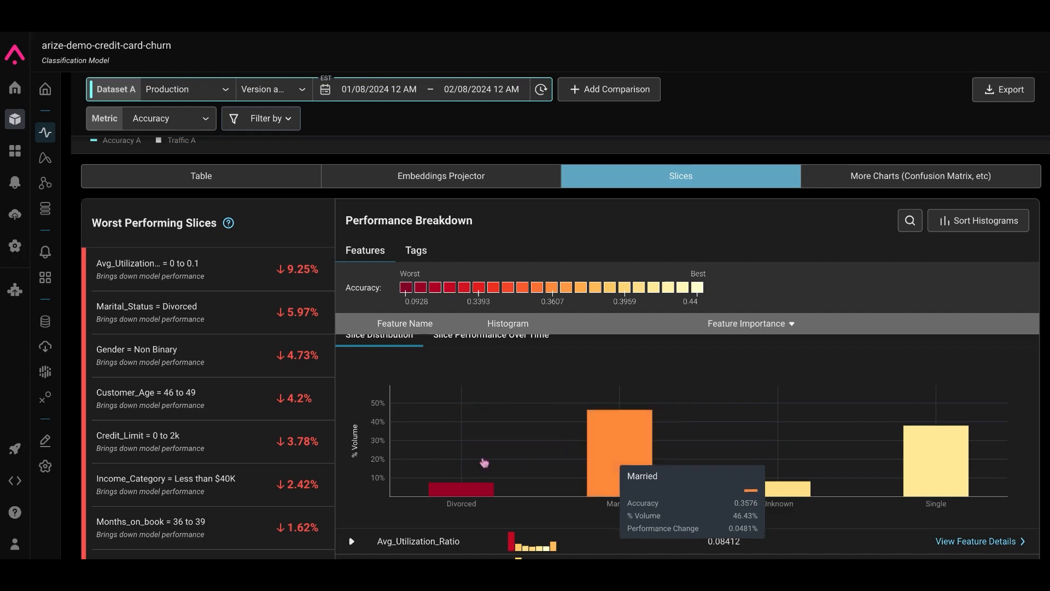
left_click(461, 458)
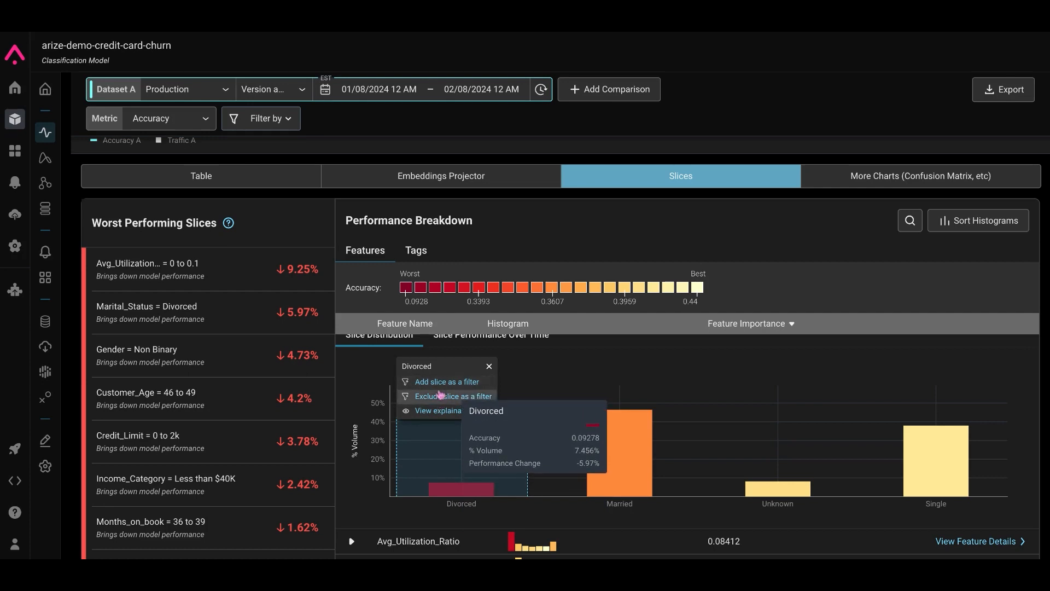
left_click(291, 130)
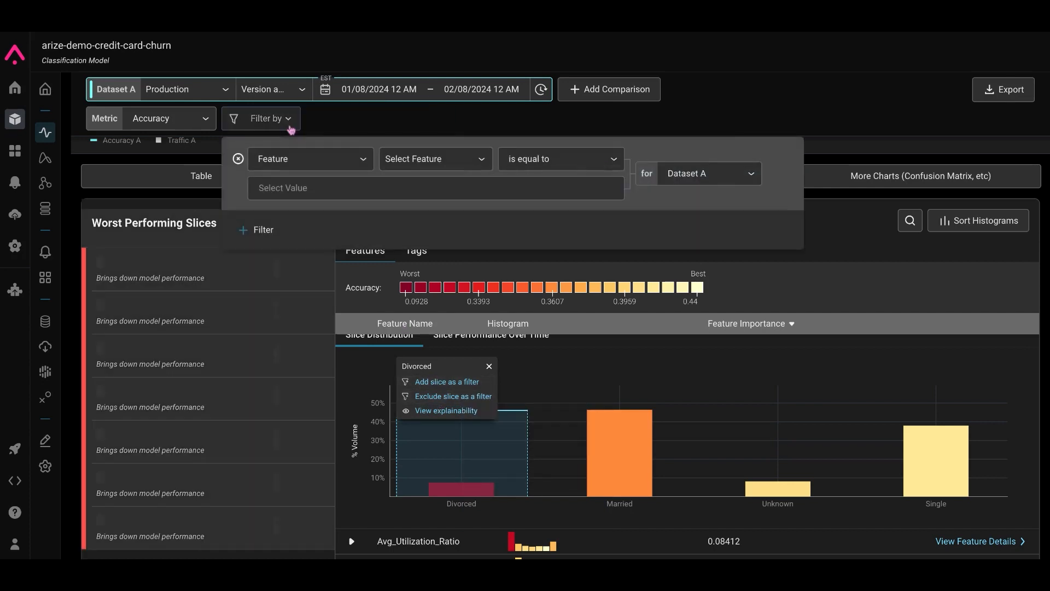
left_click(291, 129)
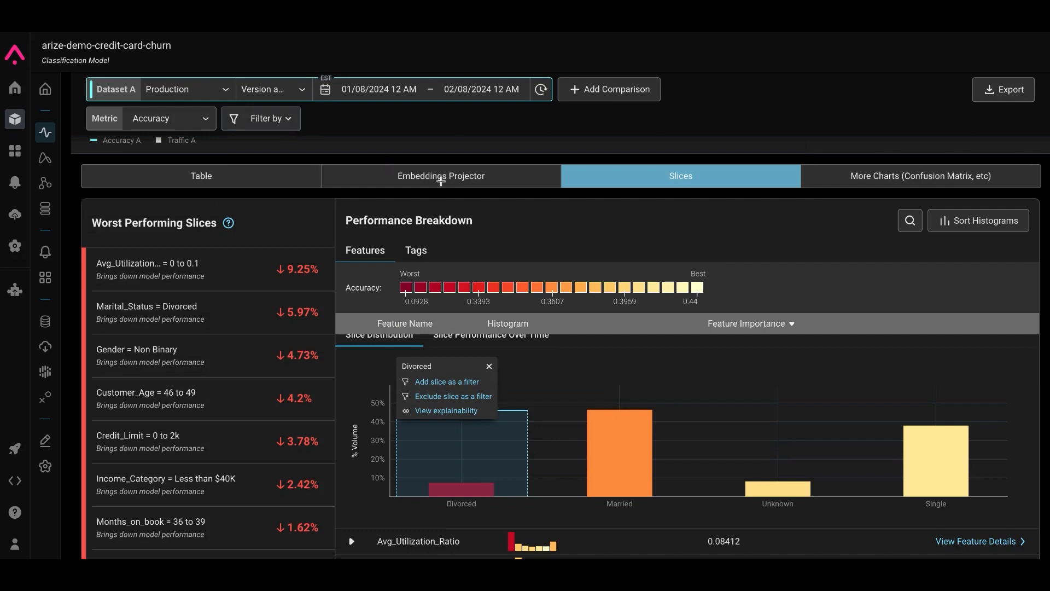
mouse_move(476, 462)
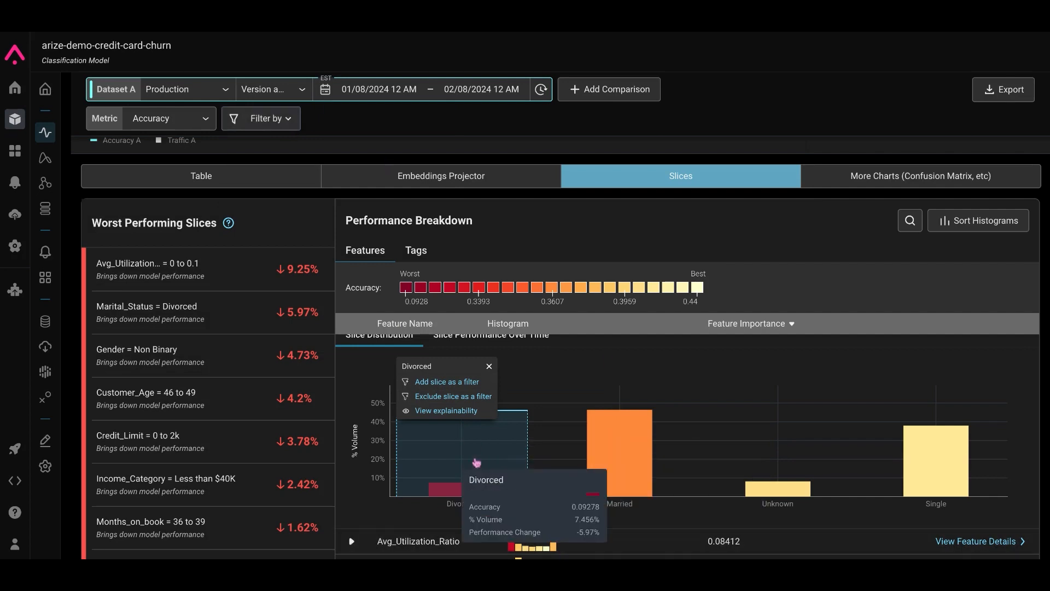
left_click(463, 396)
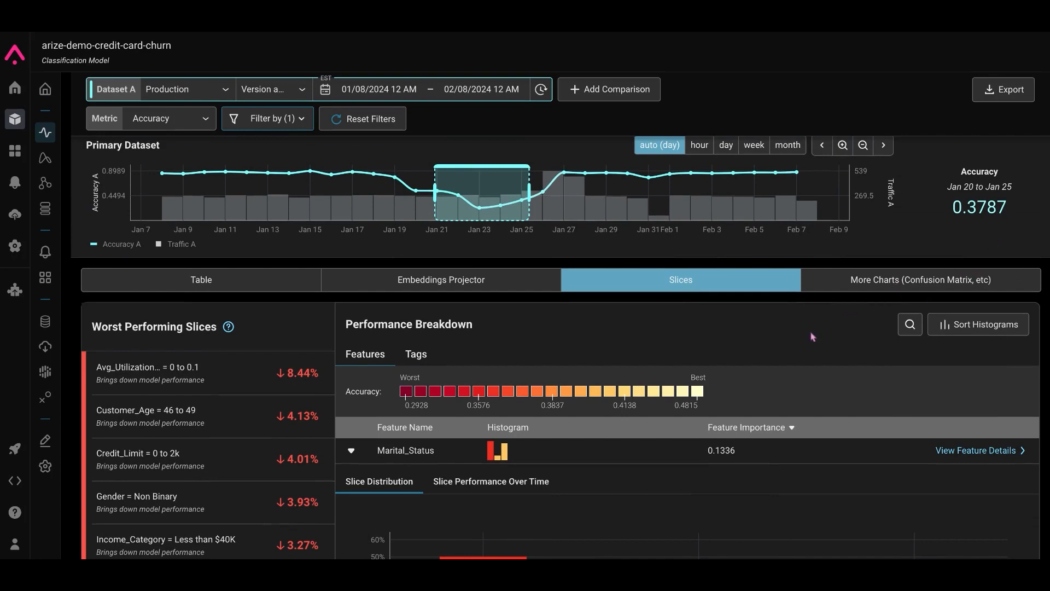
scroll(812, 337, "down", 3)
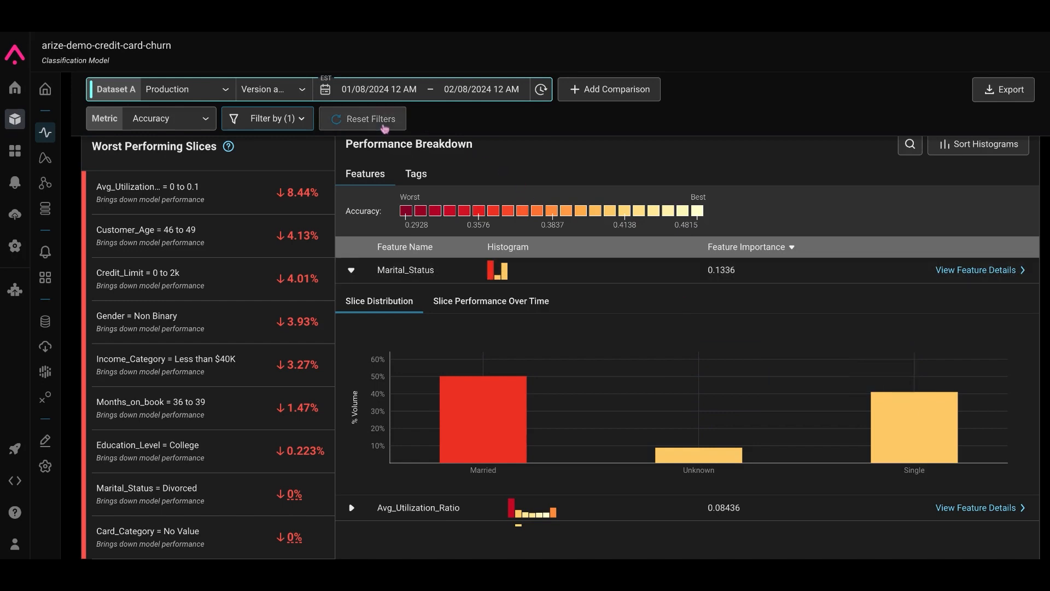
left_click(386, 127)
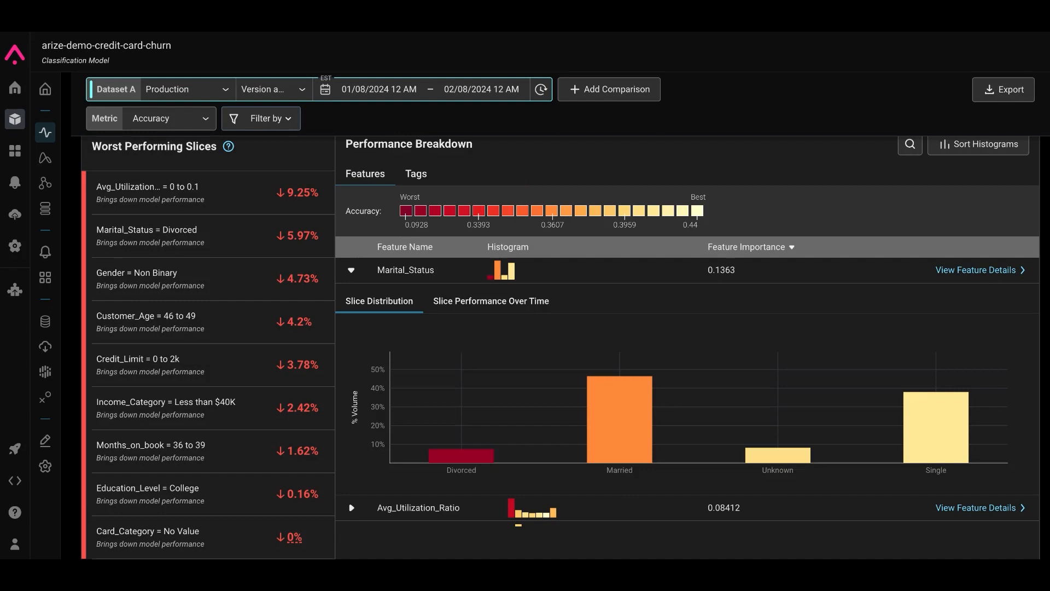
Step: Toggle the feature importance sort to ascending and back to descending
scroll(631, 372, "down", 3)
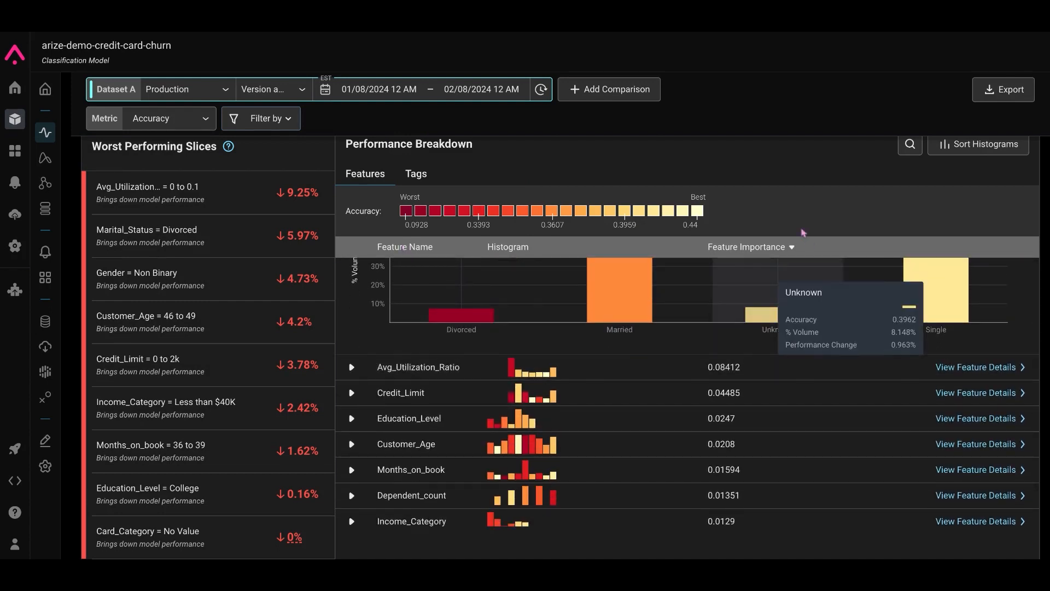
left_click(761, 249)
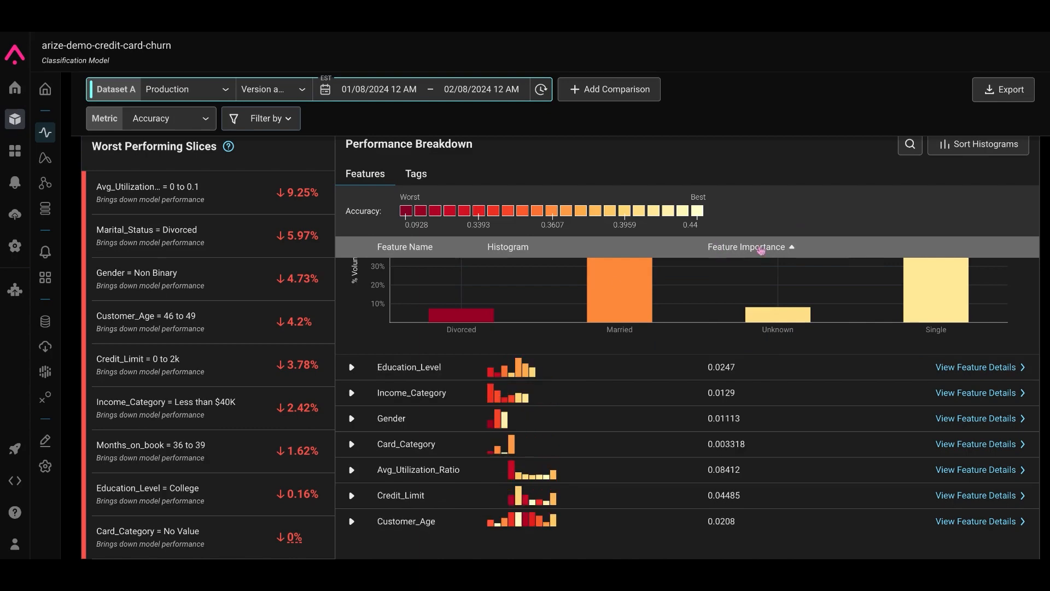
scroll(722, 334, "up", 8)
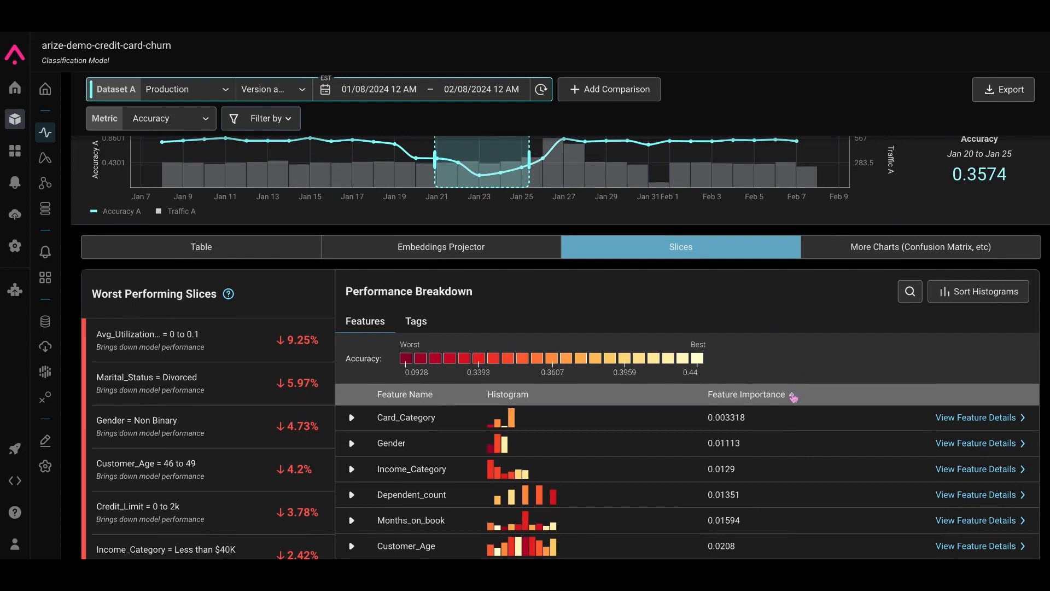
left_click(792, 395)
Step: Expand the Avg_Utilization_Ratio feature to show its slice distribution
scroll(686, 467, "down", 5)
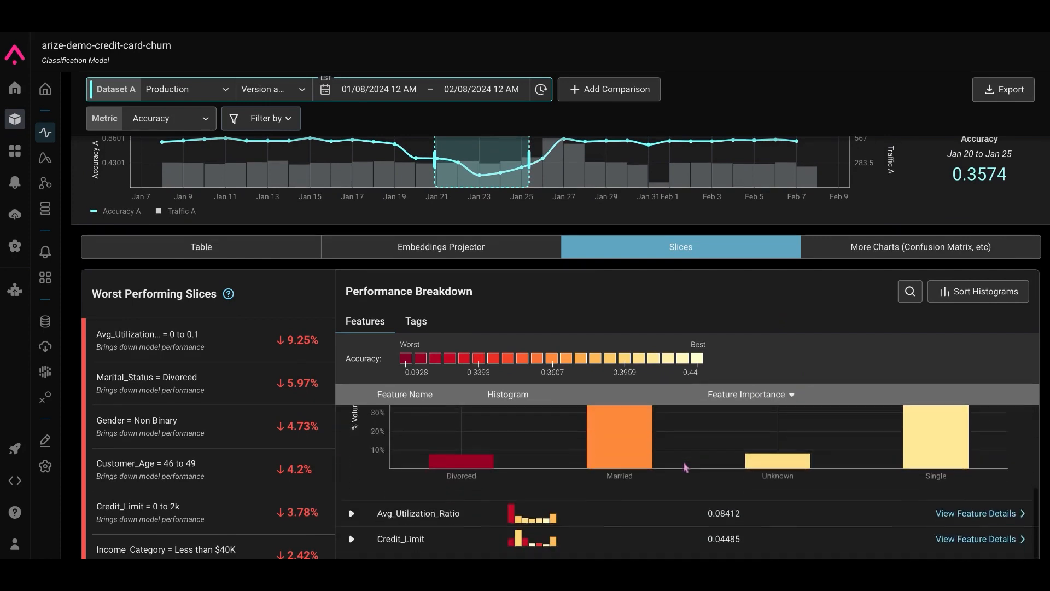
left_click(404, 480)
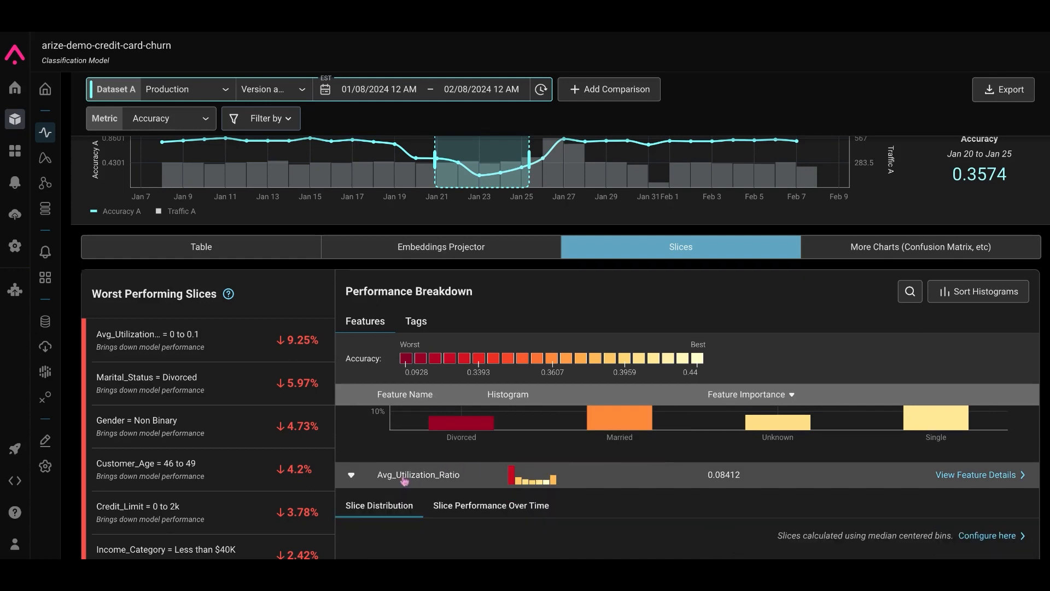
scroll(405, 480, "down", 3)
scroll(405, 480, "down", 2)
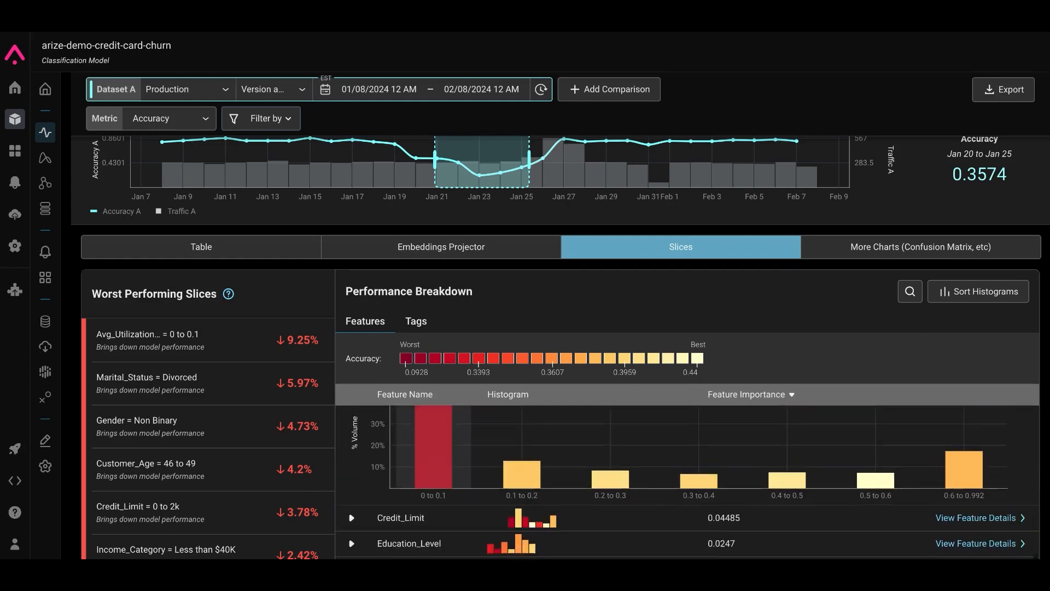
Step: Add the Avg_Utilization_Ratio 0 to 0.1 slice as a filter from its histogram bar
scroll(687, 483, "up", 2)
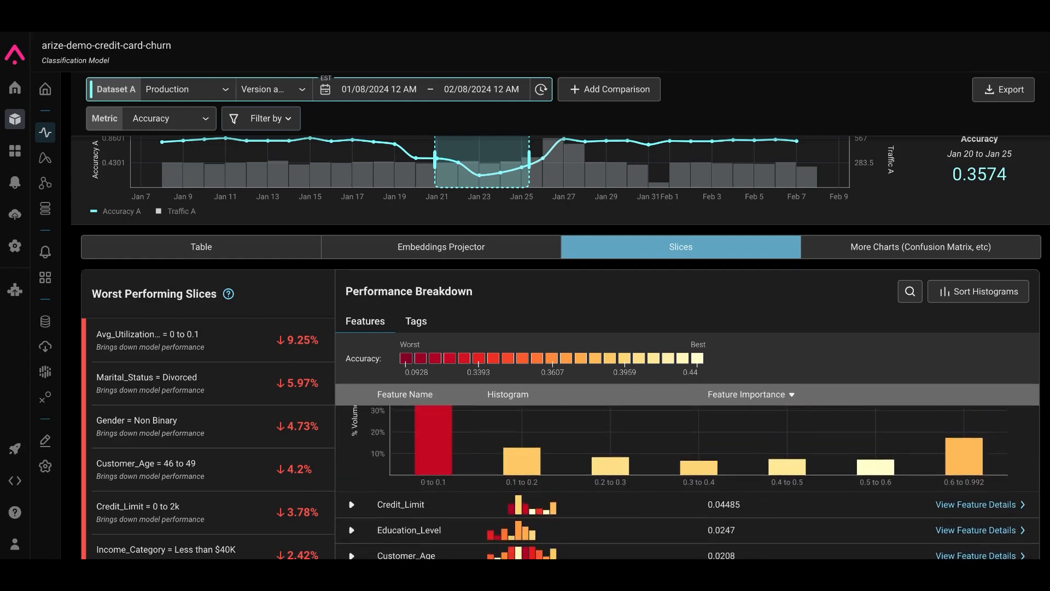
scroll(687, 483, "up", 1)
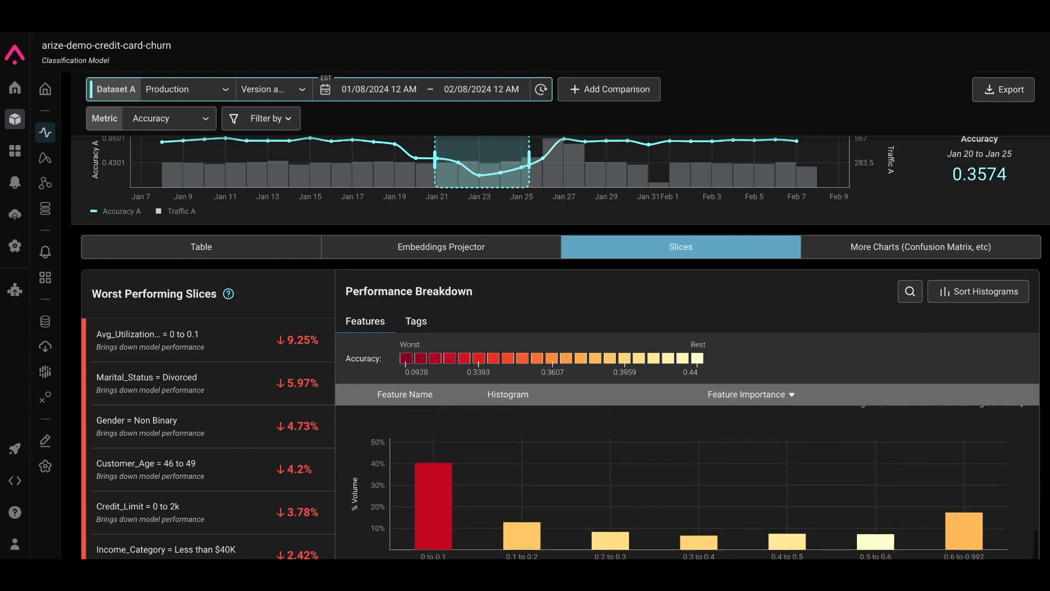
scroll(687, 482, "down", 2)
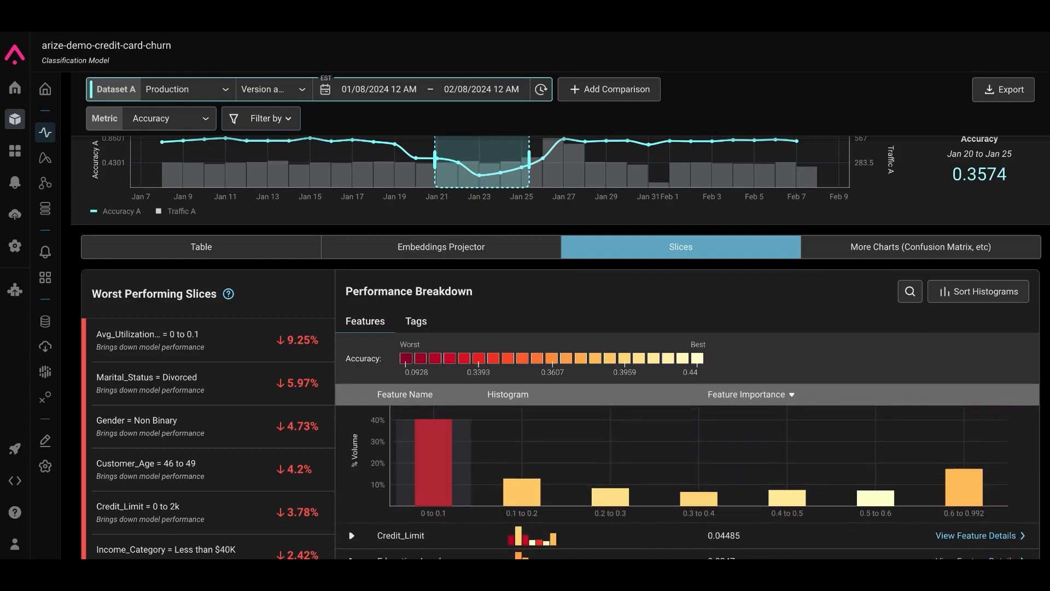
mouse_move(446, 481)
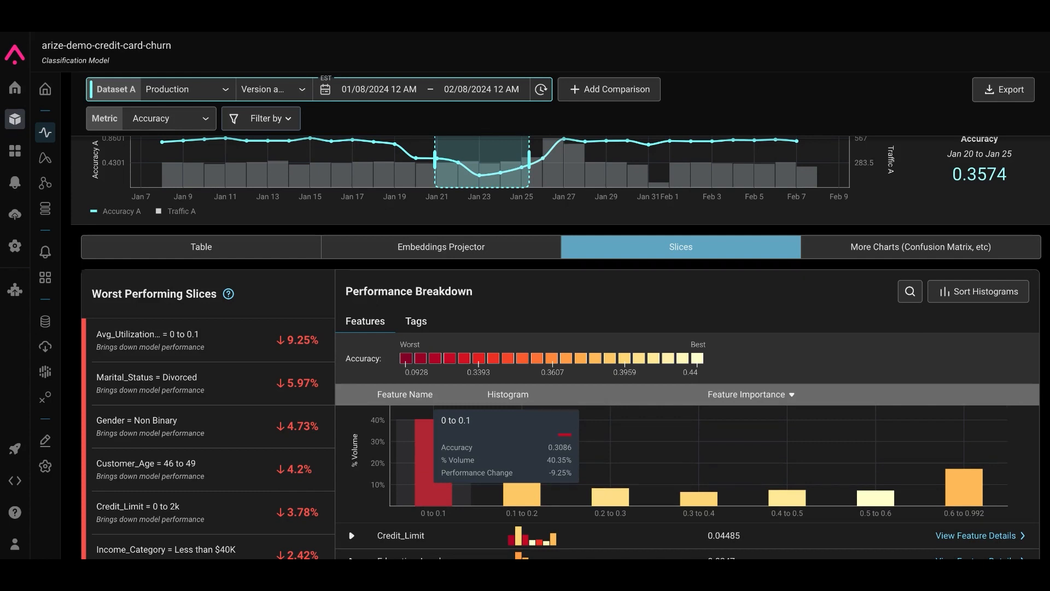
left_click(432, 432)
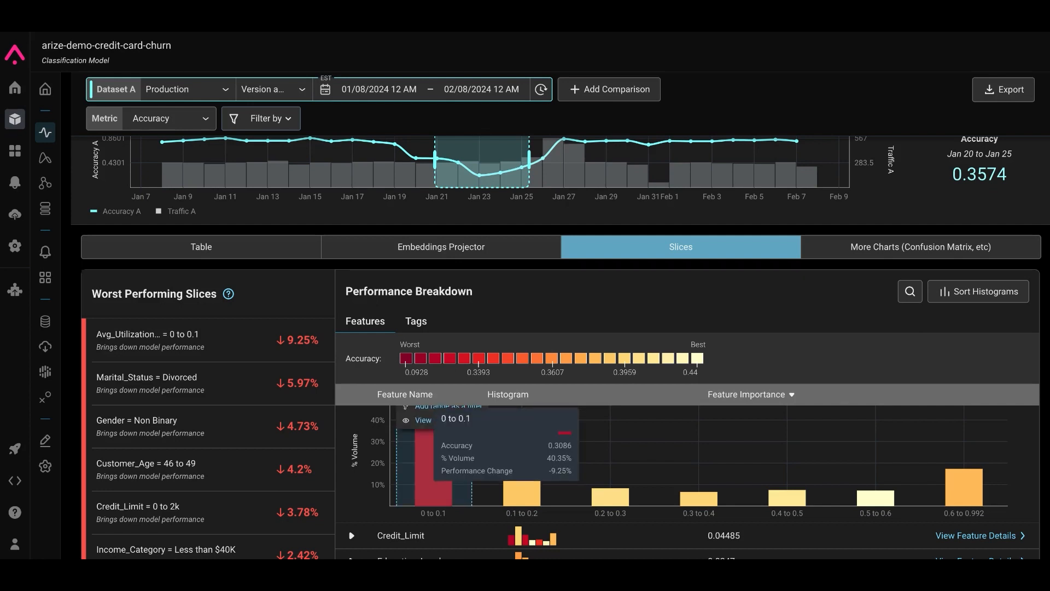
scroll(506, 428, "up", 1)
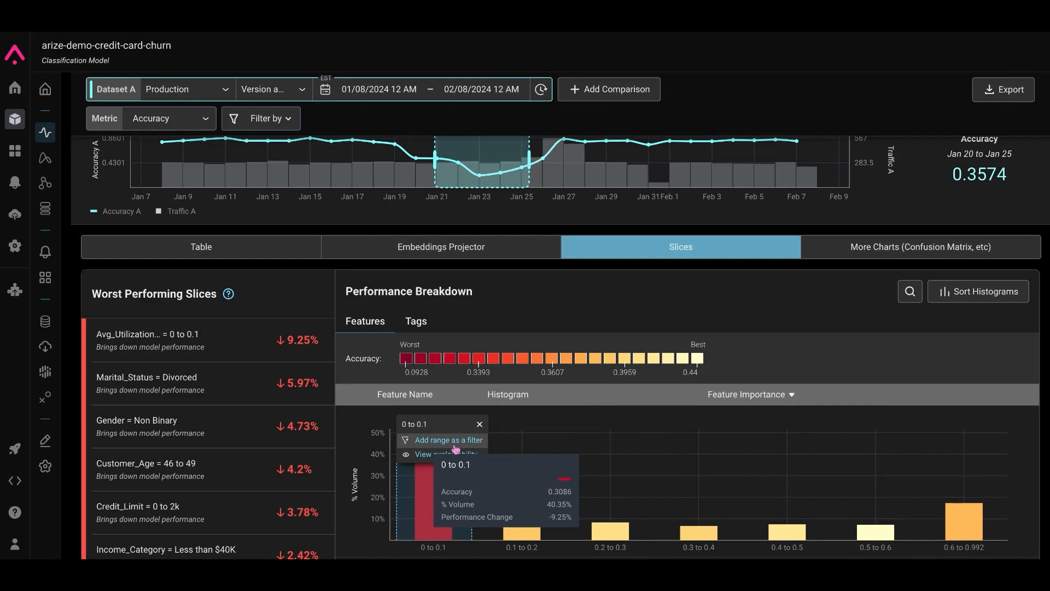
left_click(455, 446)
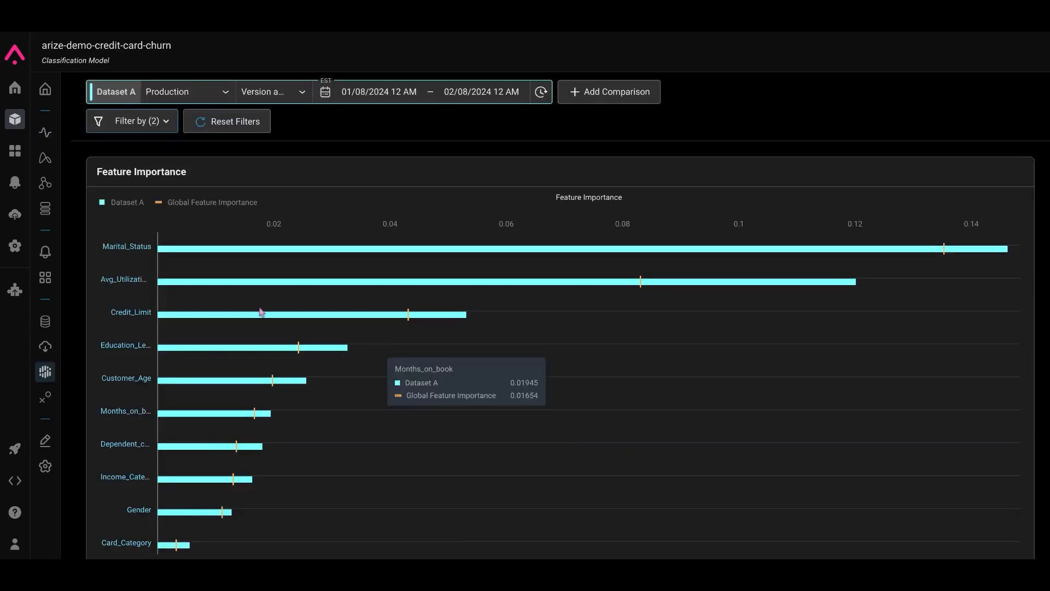
Step: Return to Performance Tracing and expand the Credit_Limit feature to show its slice distribution
mouse_move(205, 293)
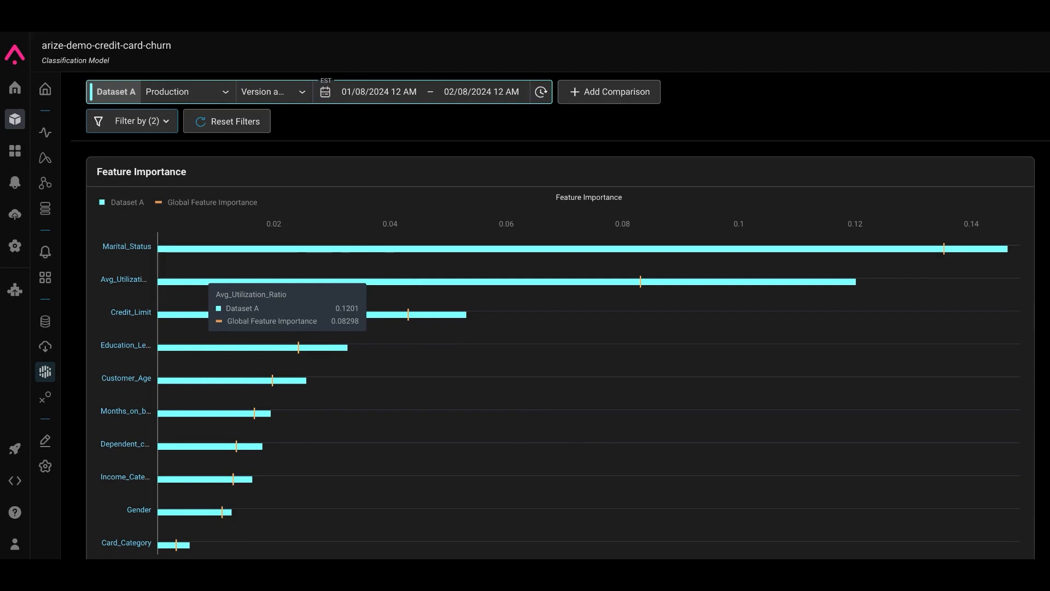
left_click(46, 135)
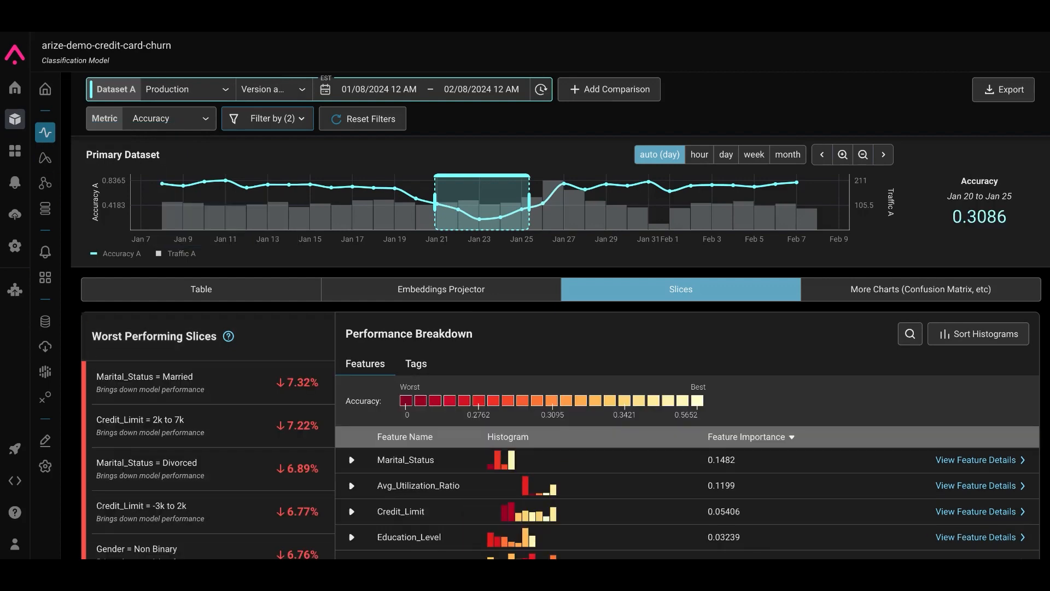
scroll(534, 408, "down", 3)
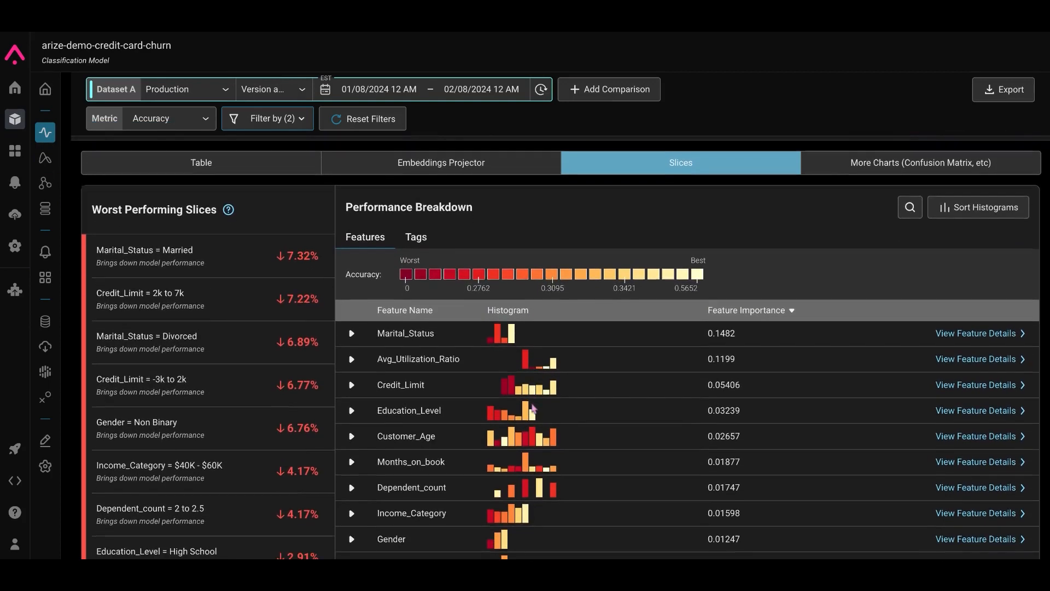
scroll(534, 407, "down", 1)
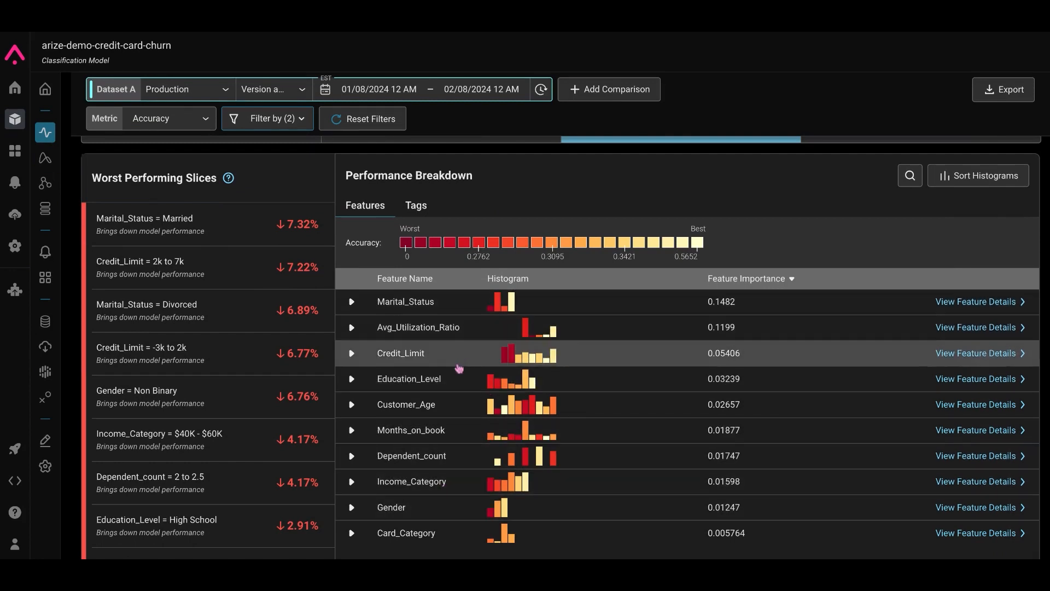
left_click(459, 361)
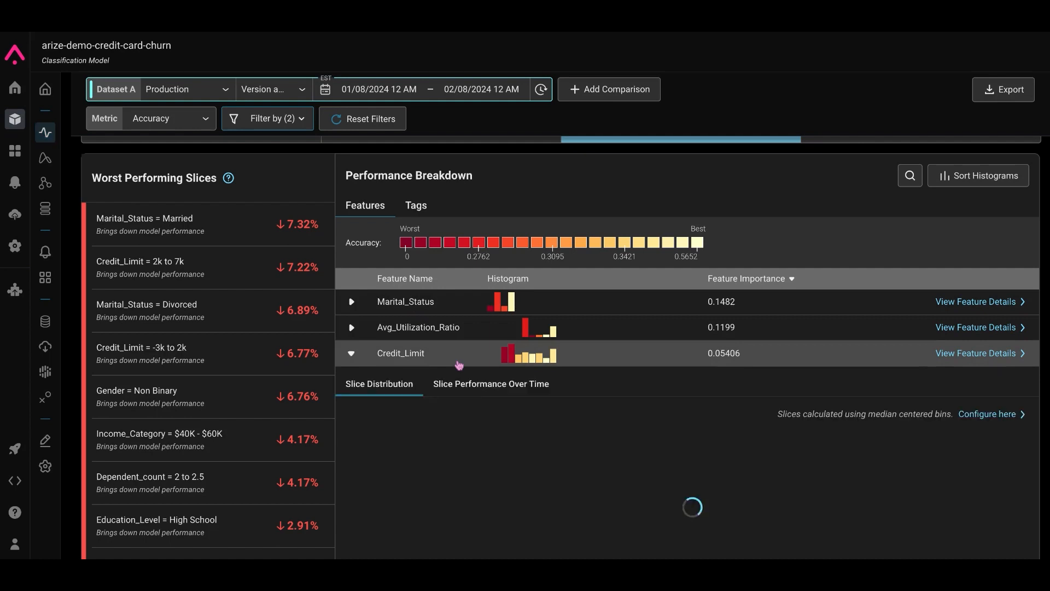
scroll(459, 365, "down", 3)
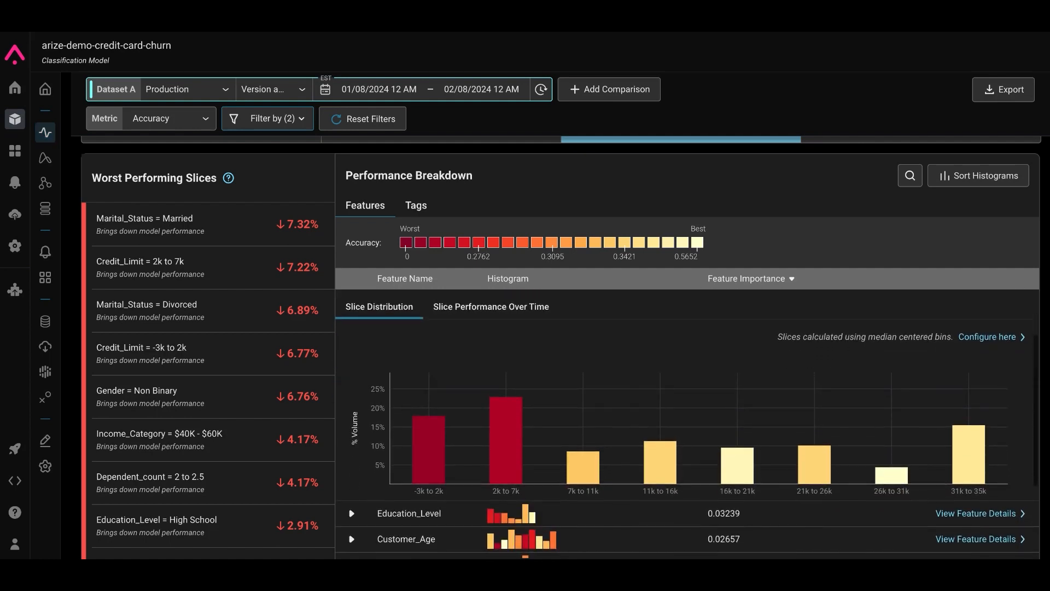
mouse_move(513, 433)
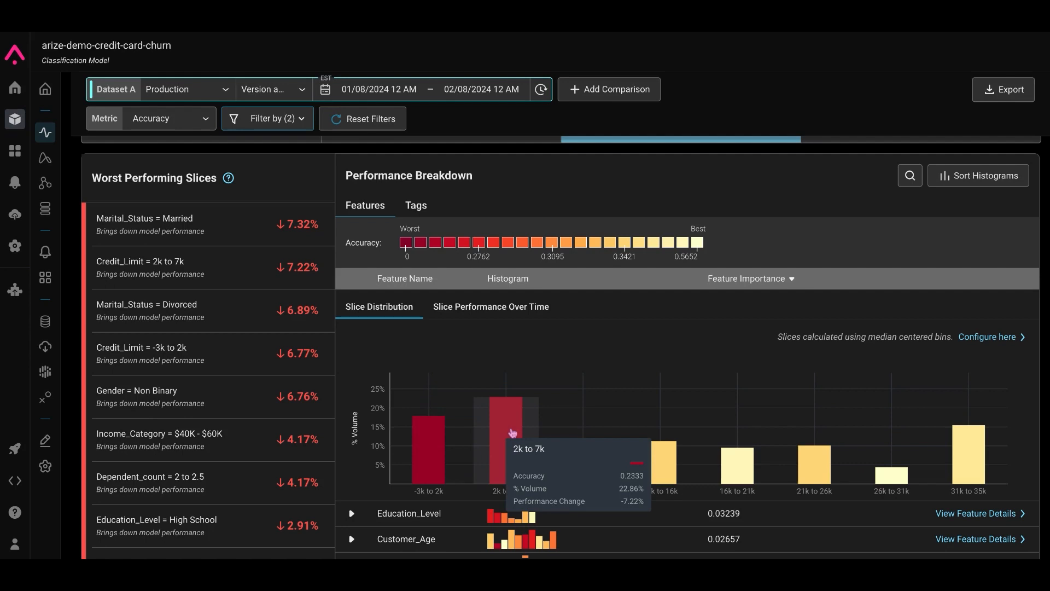
scroll(513, 433, "up", 1)
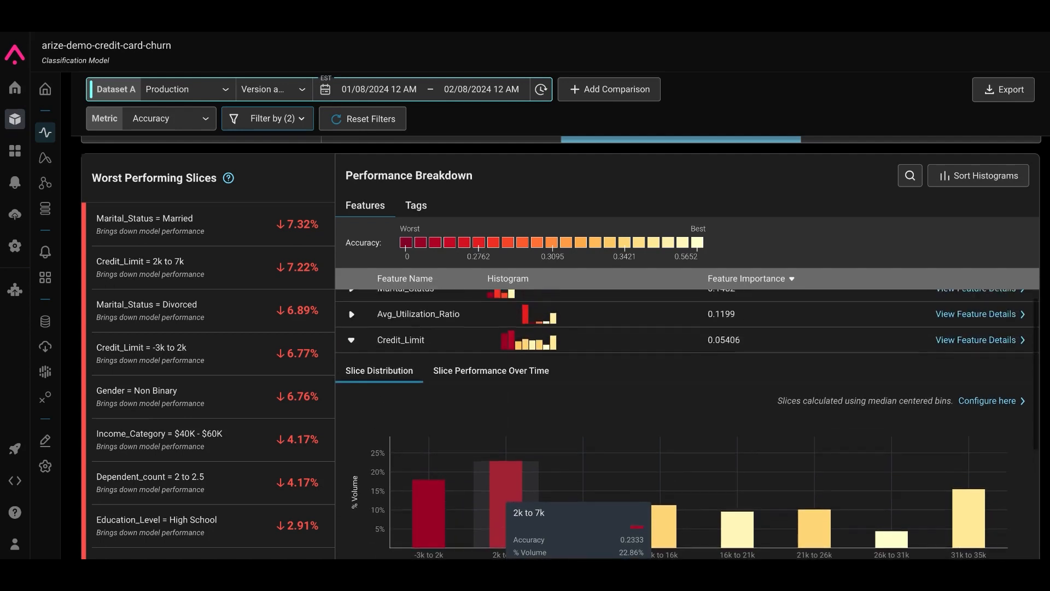